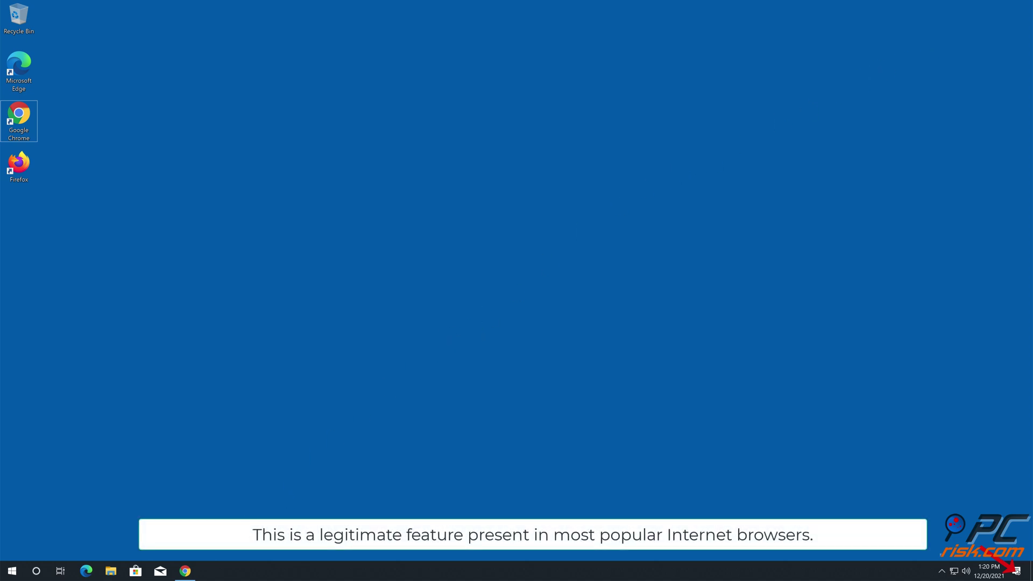
Step: Bring up Chrome on greattypecaptcha.top's fake 'click Allow' notification request page
click(185, 570)
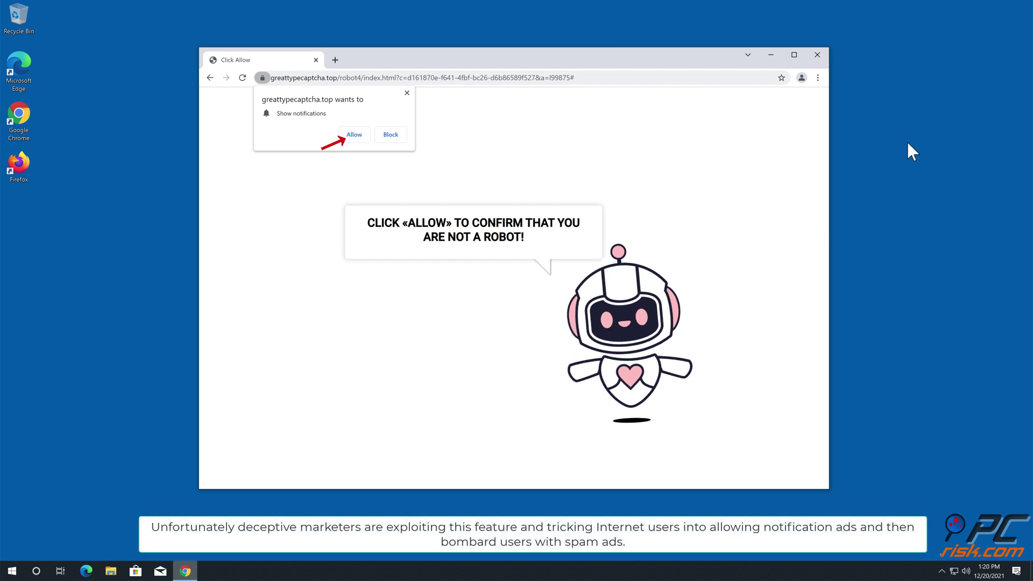
Step: Allow greattypecaptcha.top to show notifications from the permission prompt
click(352, 136)
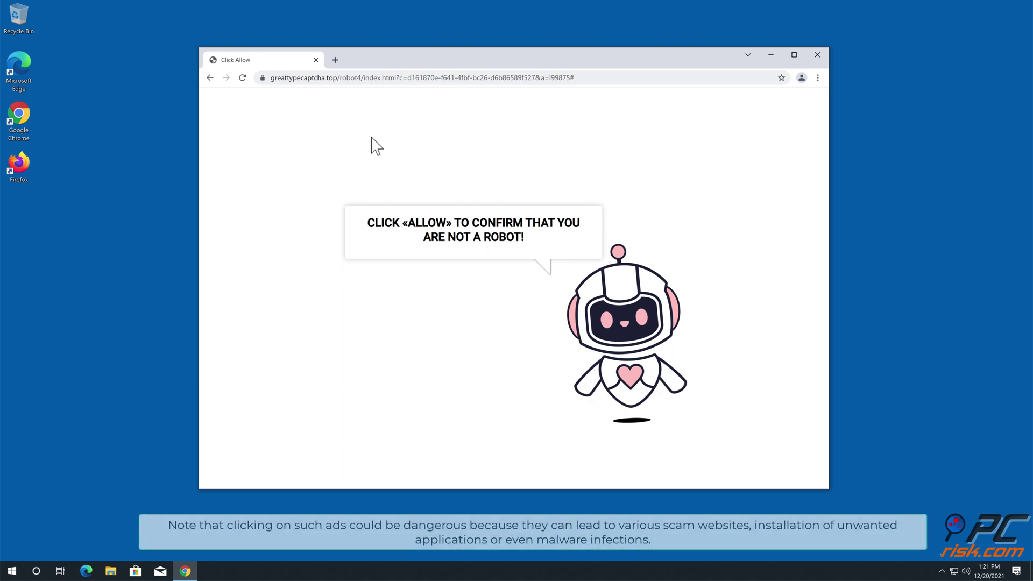
Step: Close the Chrome window showing the captcha page
click(817, 55)
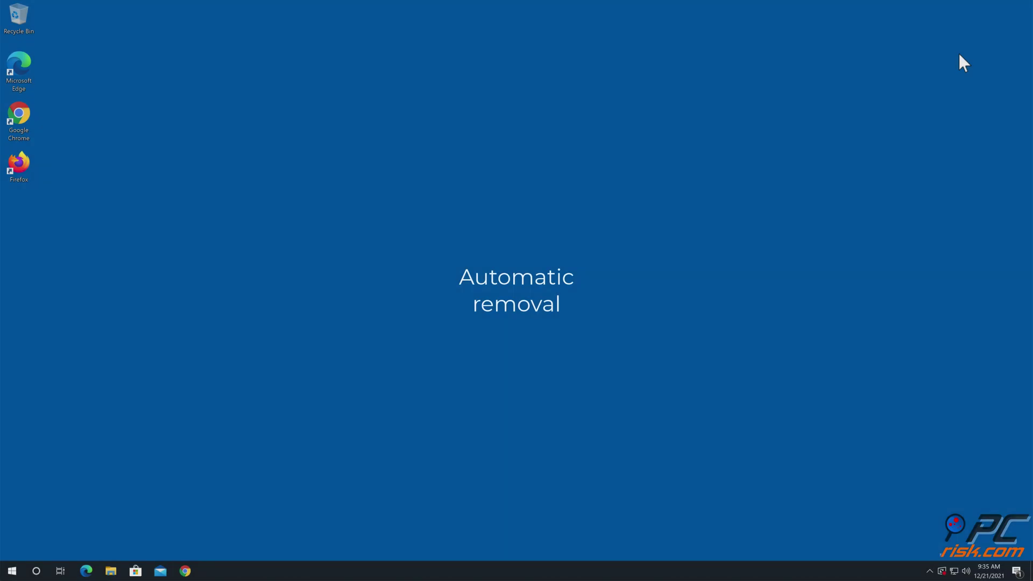
double_click(23, 128)
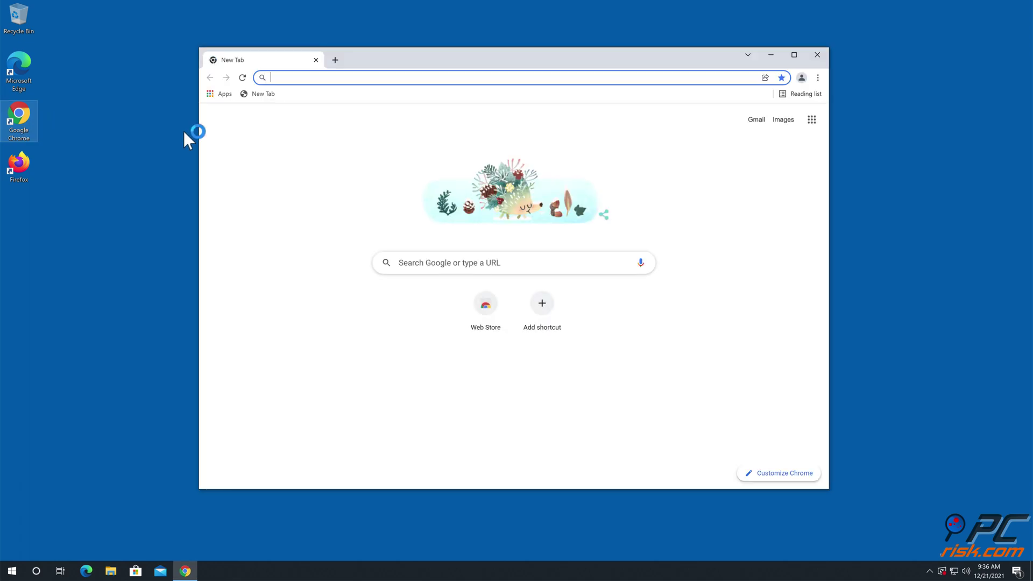
text(www.comb)
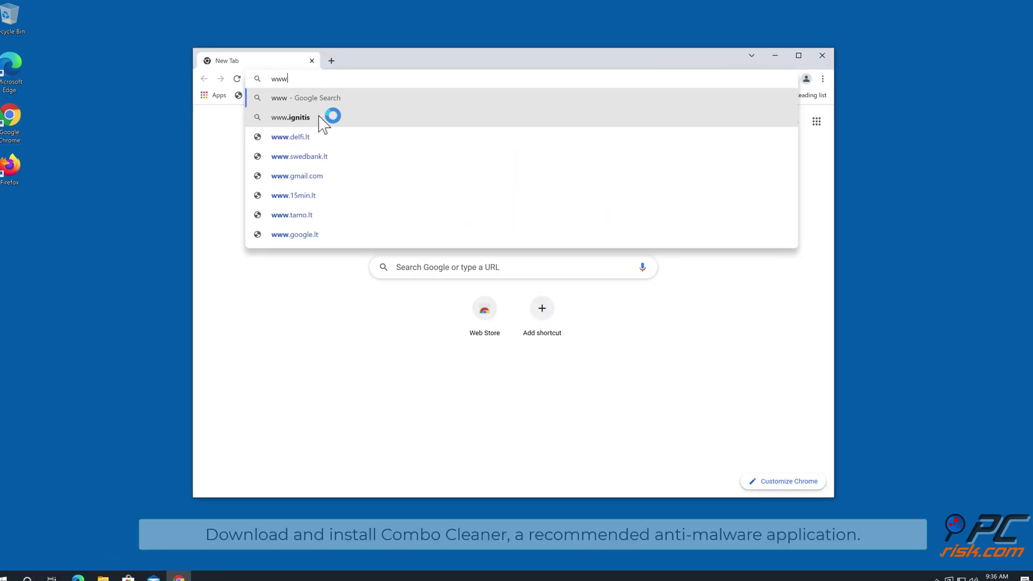
text(ocleaner.com)
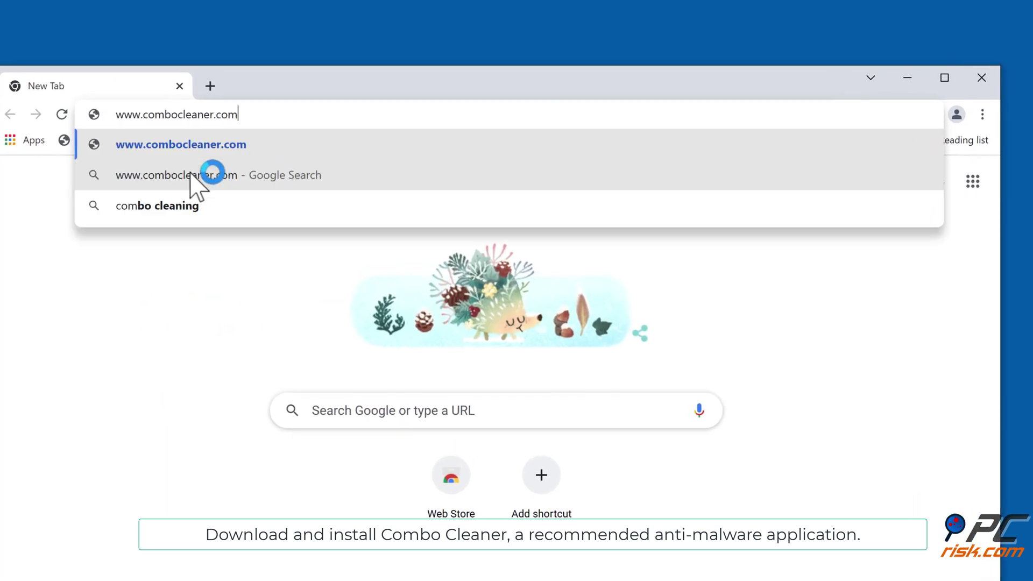
key(Return)
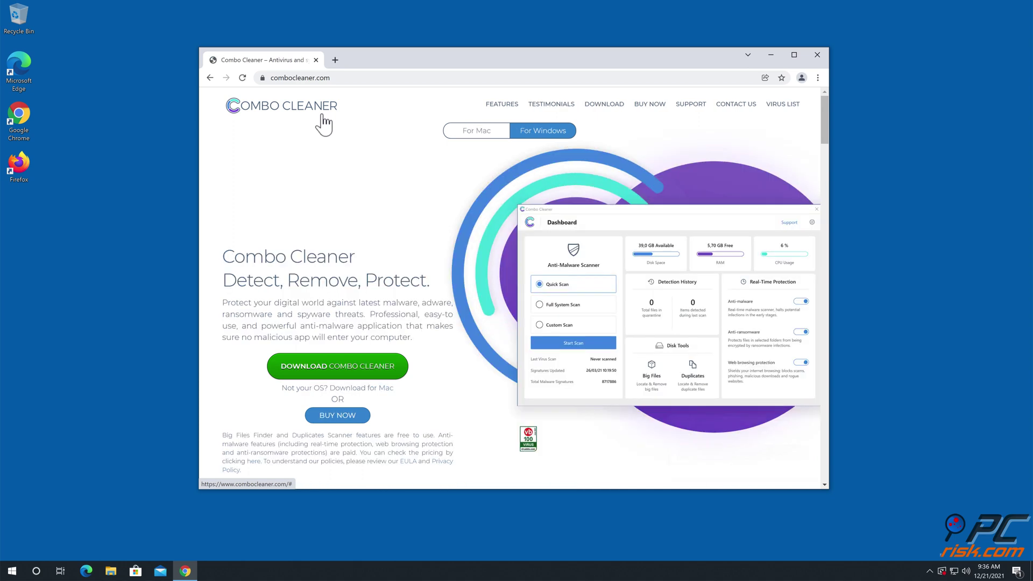
click(352, 376)
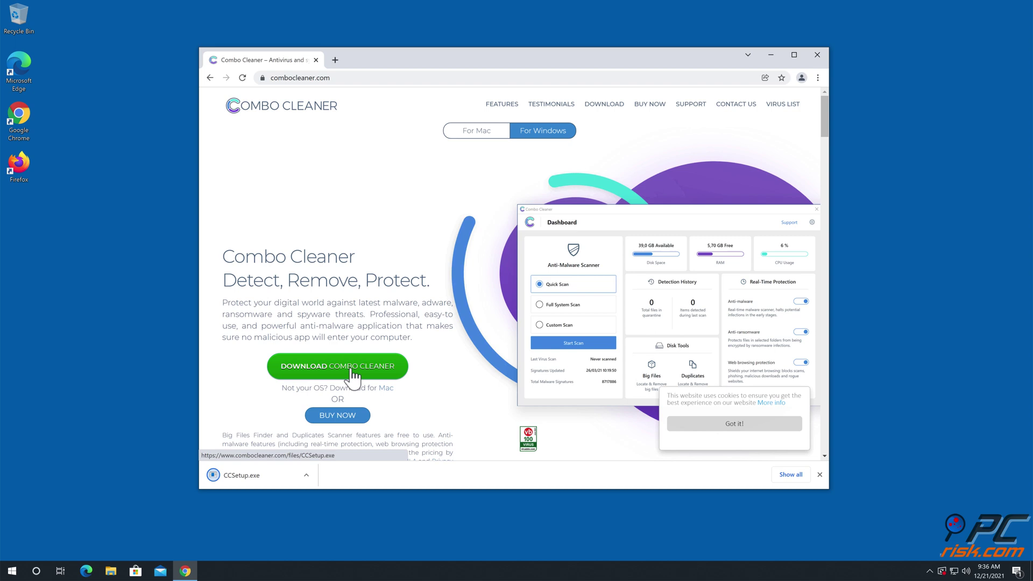
Step: Run CCSetup.exe, approve the UAC prompt, complete installation to launch the scan, and close Chrome
click(278, 467)
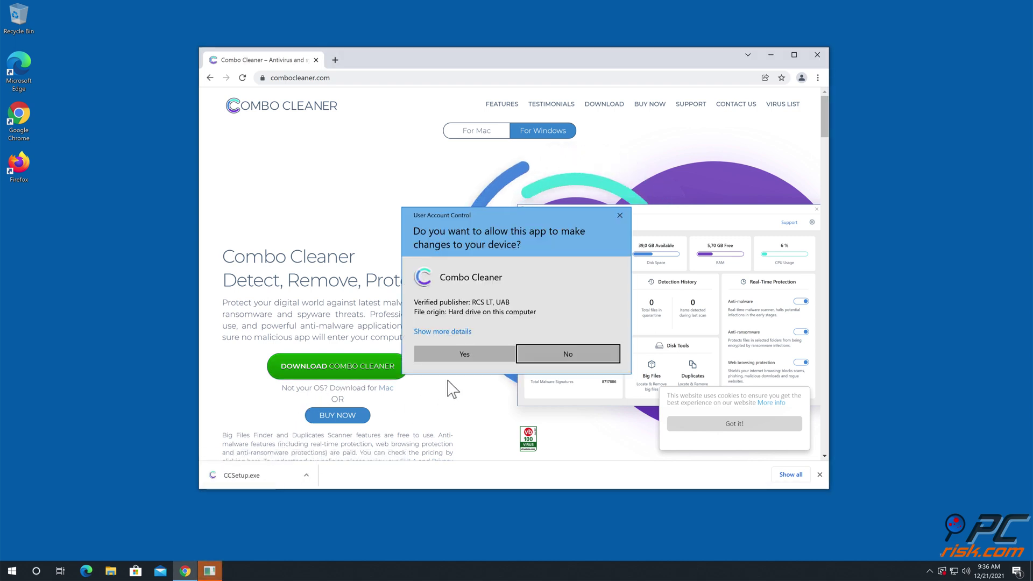
click(464, 355)
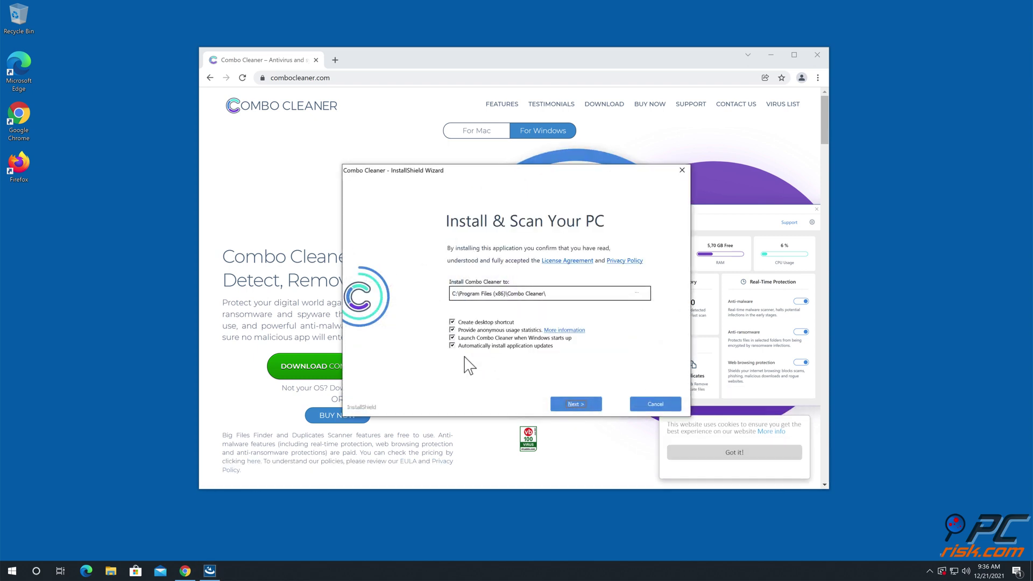
click(575, 404)
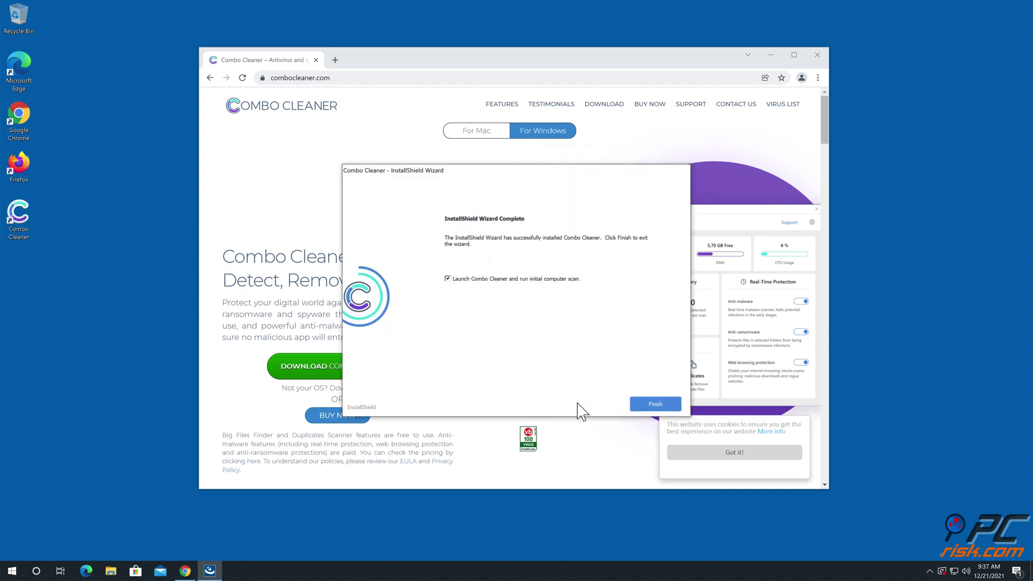
click(651, 405)
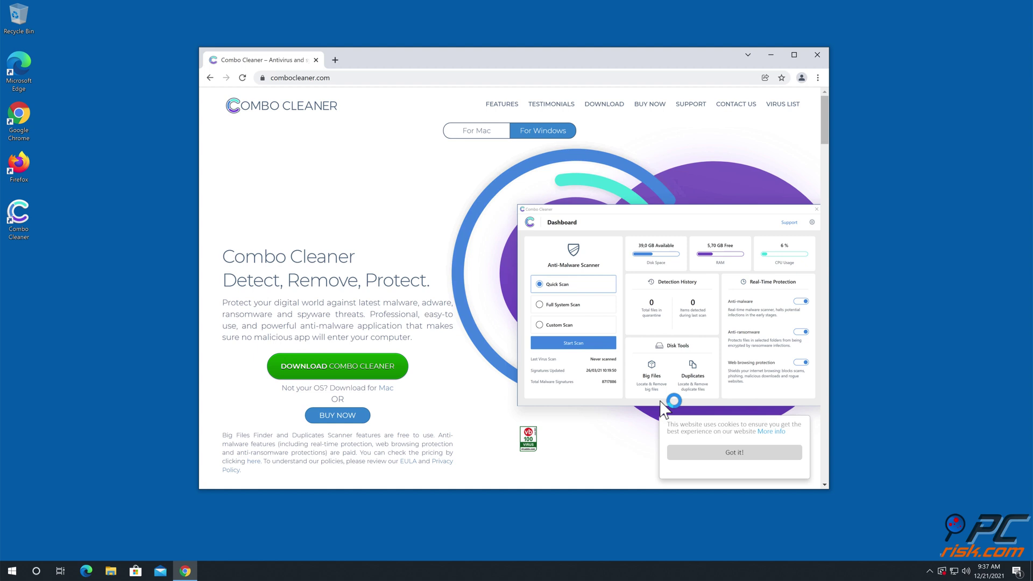
click(817, 55)
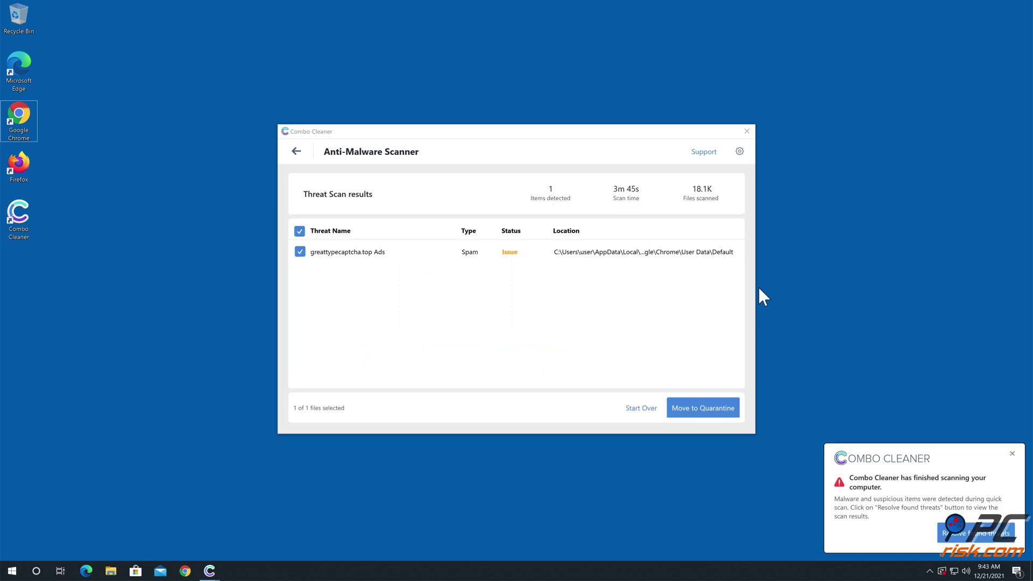
Step: Move the greattypecaptcha.top Ads threat to quarantine and dismiss the scan summary
click(712, 407)
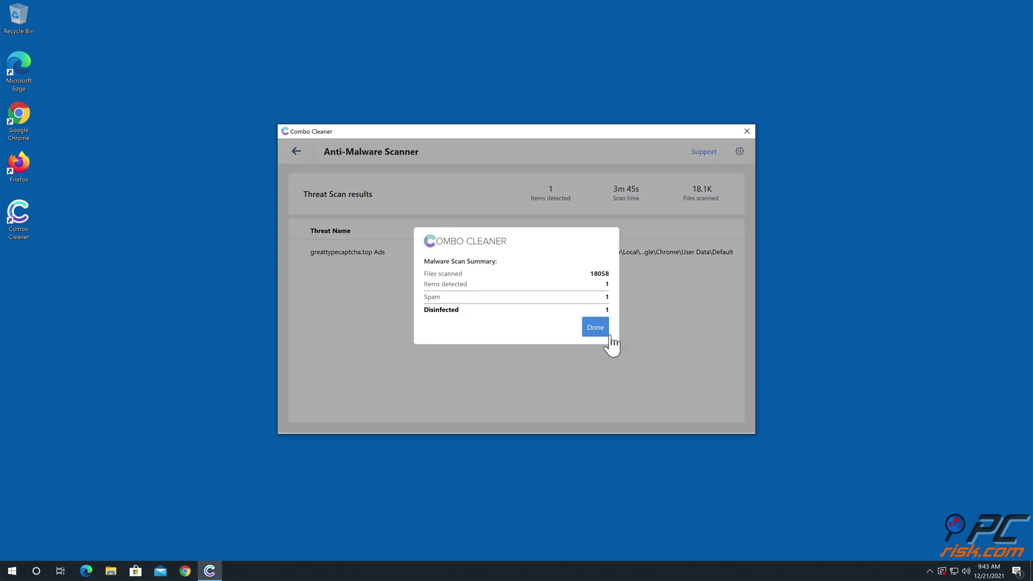
click(592, 325)
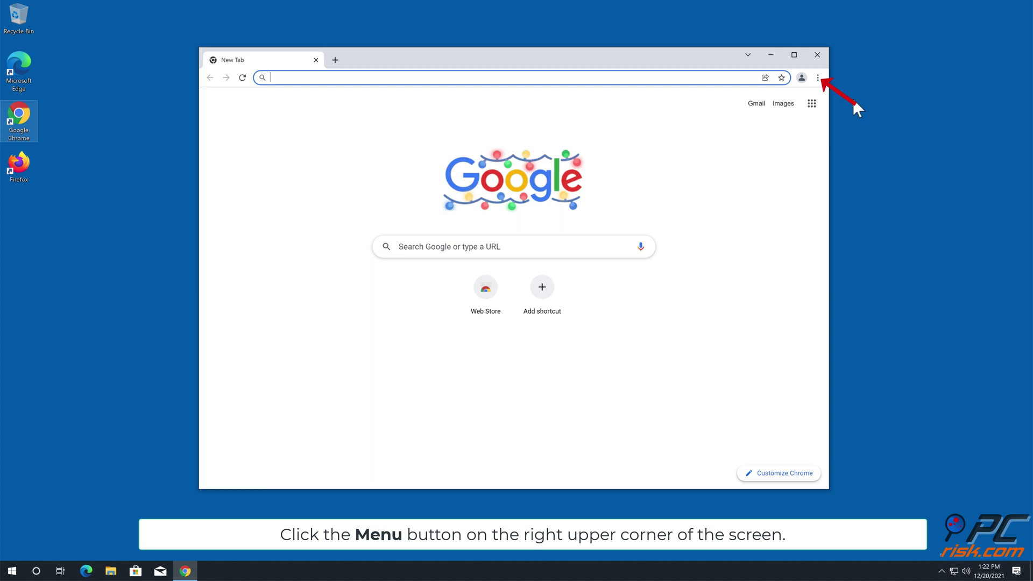
Step: Go to Chrome Settings' Privacy and security page from the three-dot menu
click(817, 78)
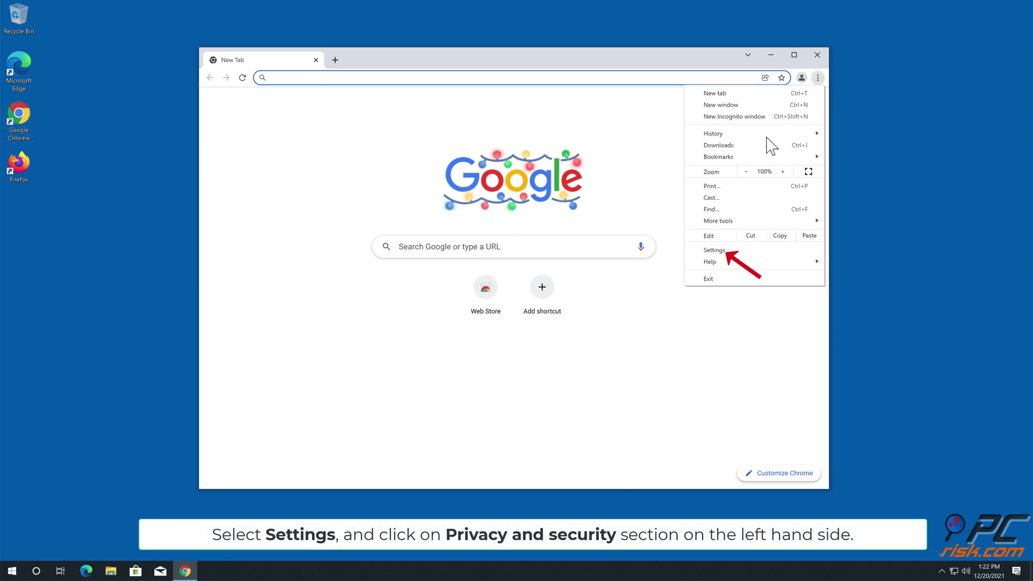
click(720, 251)
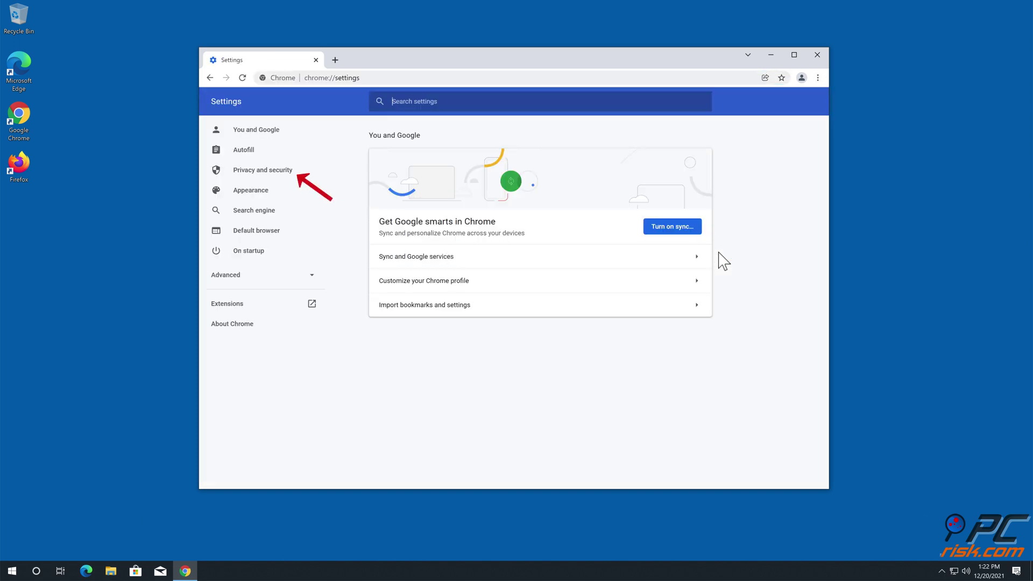
click(278, 171)
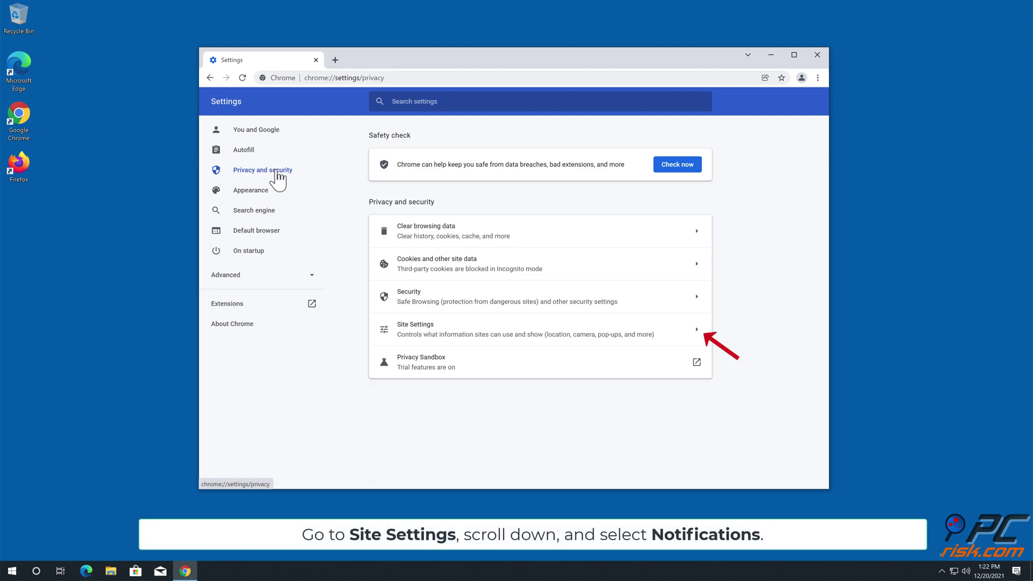
Step: In Site Settings > Notifications, remove greattypecaptcha.top's permission, then close Chrome
click(698, 333)
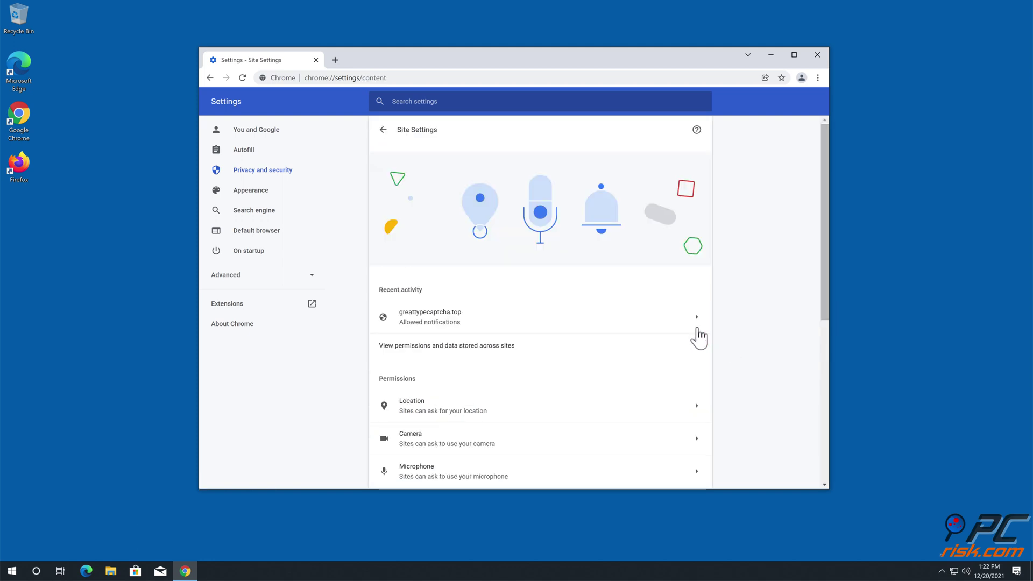
drag(825, 250, 825, 361)
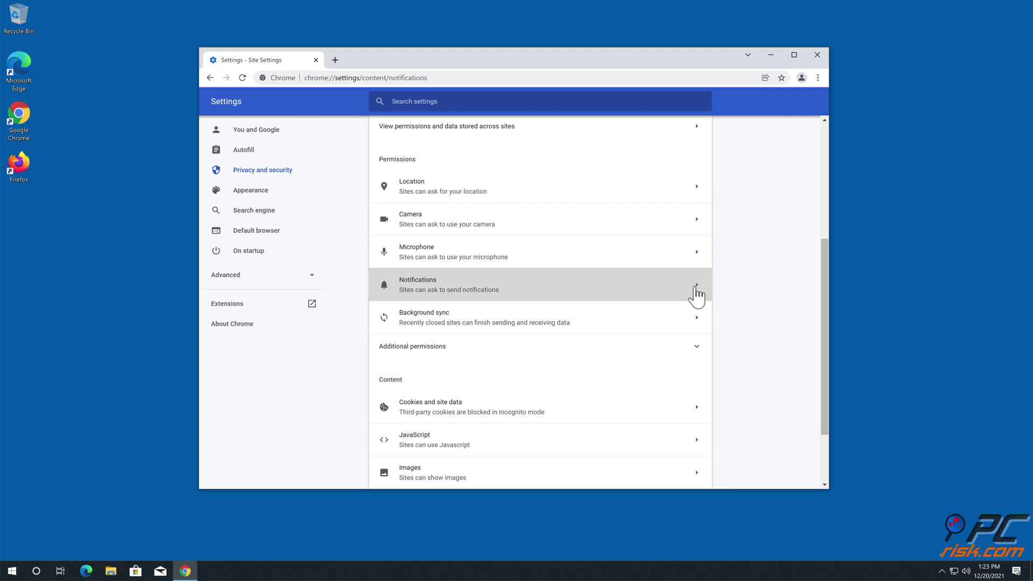
click(697, 295)
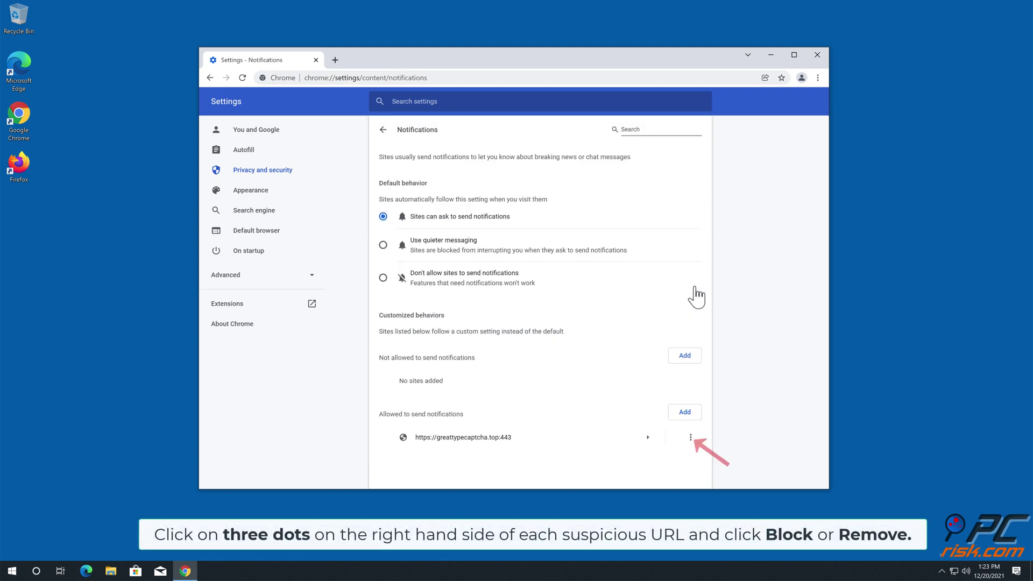
click(691, 438)
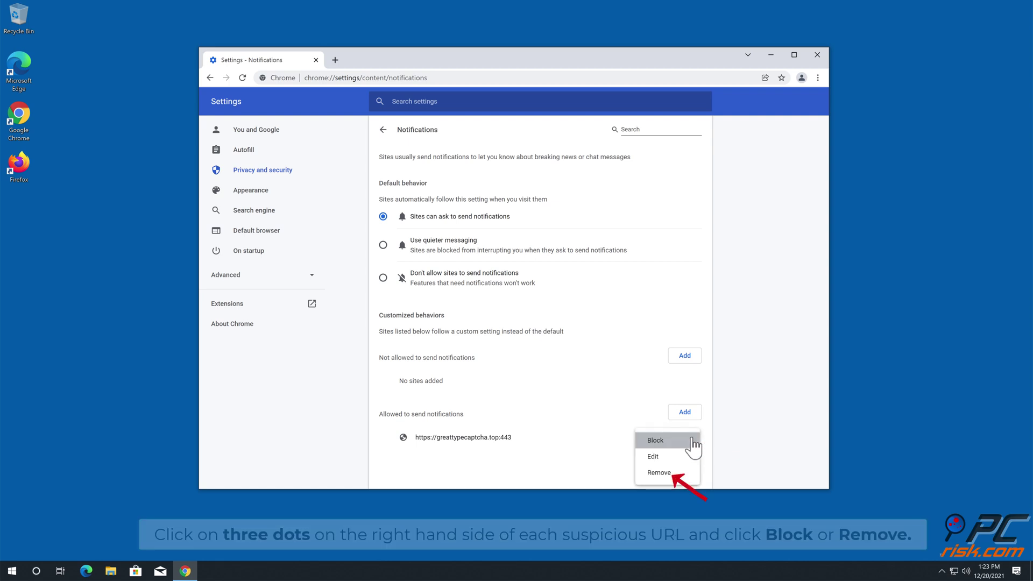
click(660, 472)
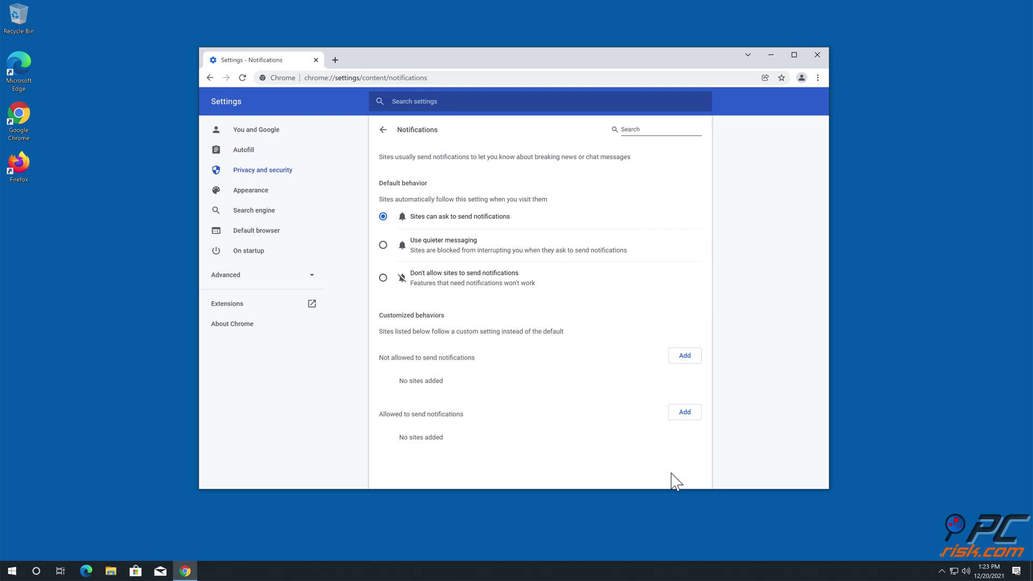
click(817, 55)
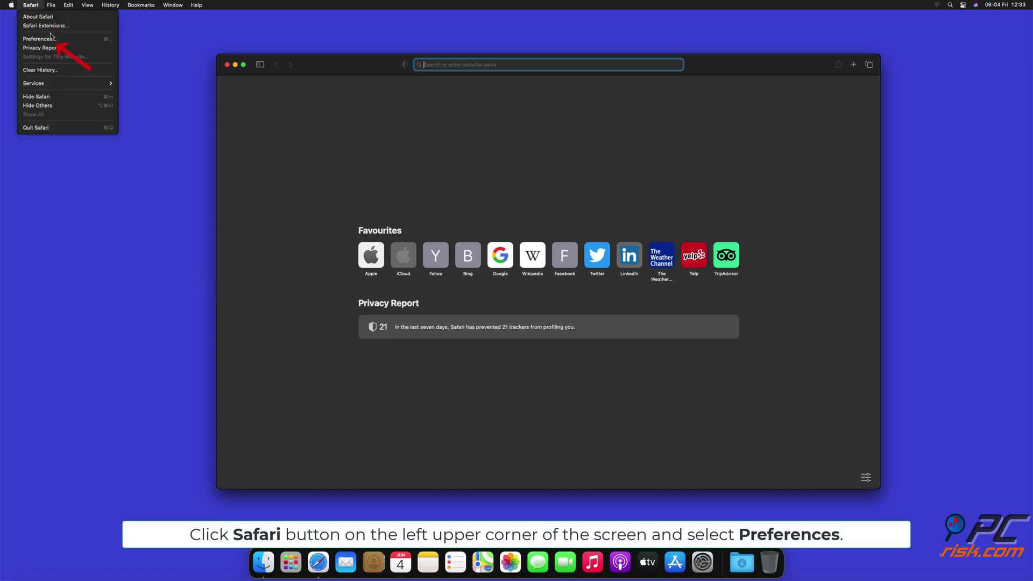
Step: Show the Notifications list under Websites in Safari Preferences
click(50, 39)
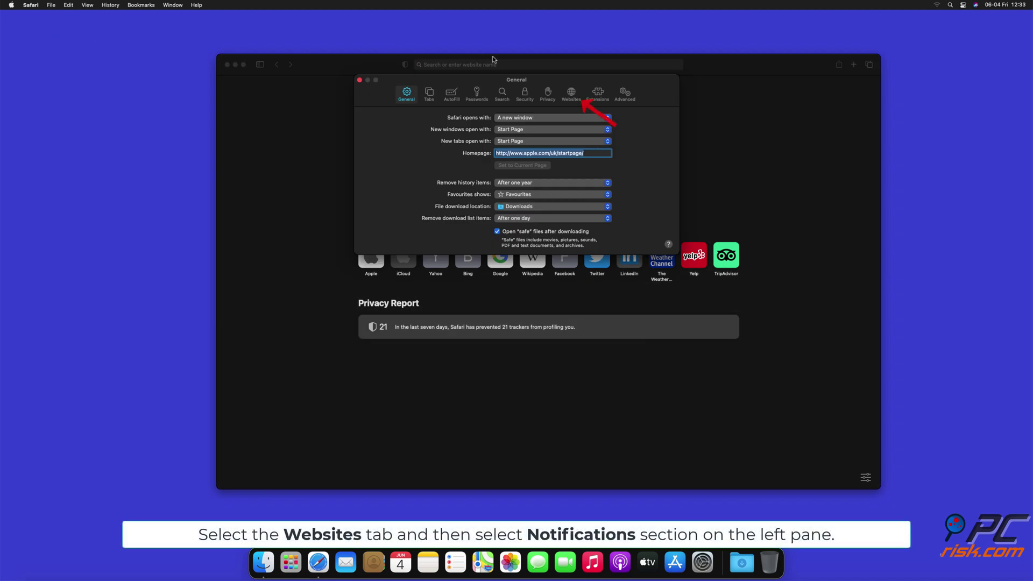
click(570, 95)
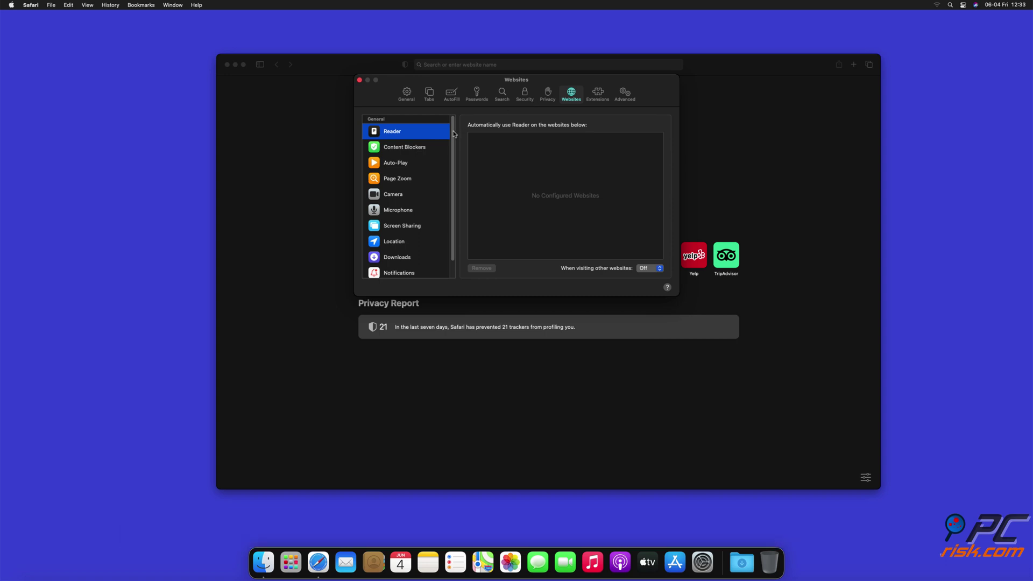
scroll(453, 163, down, 1)
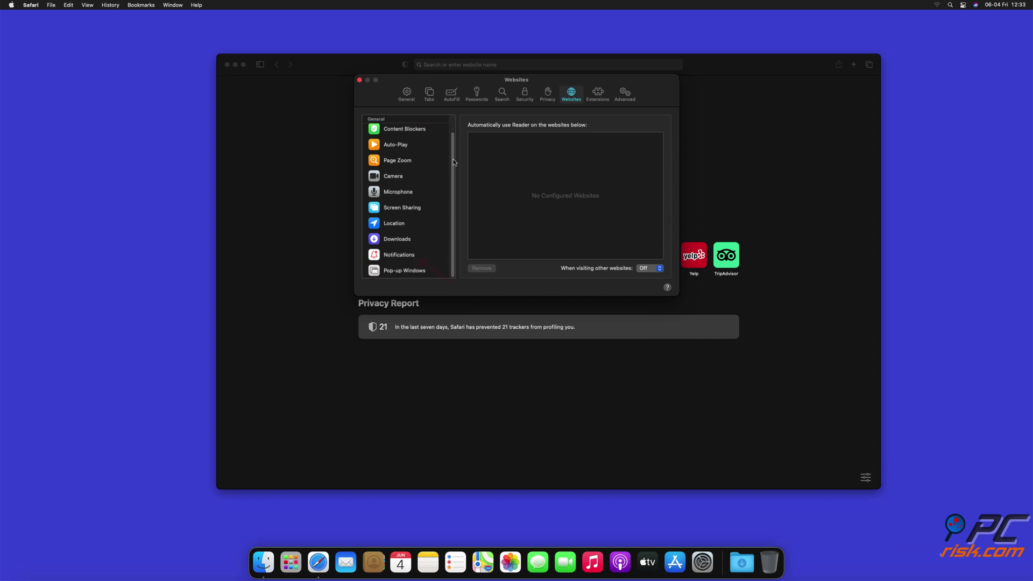
click(400, 257)
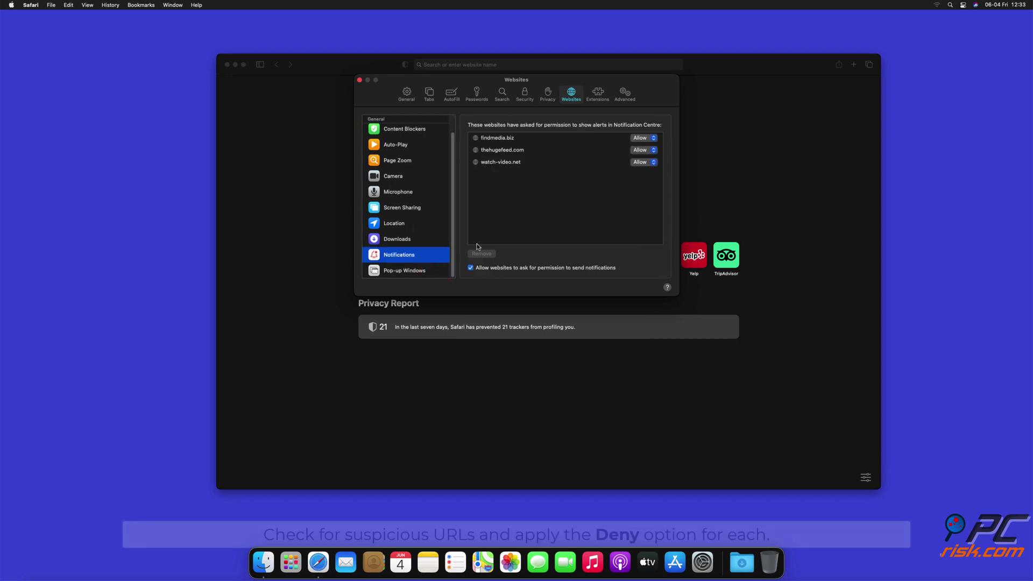
Step: Set findmedia.biz and thehugefeed.com to Deny, then close Preferences and Safari
click(653, 139)
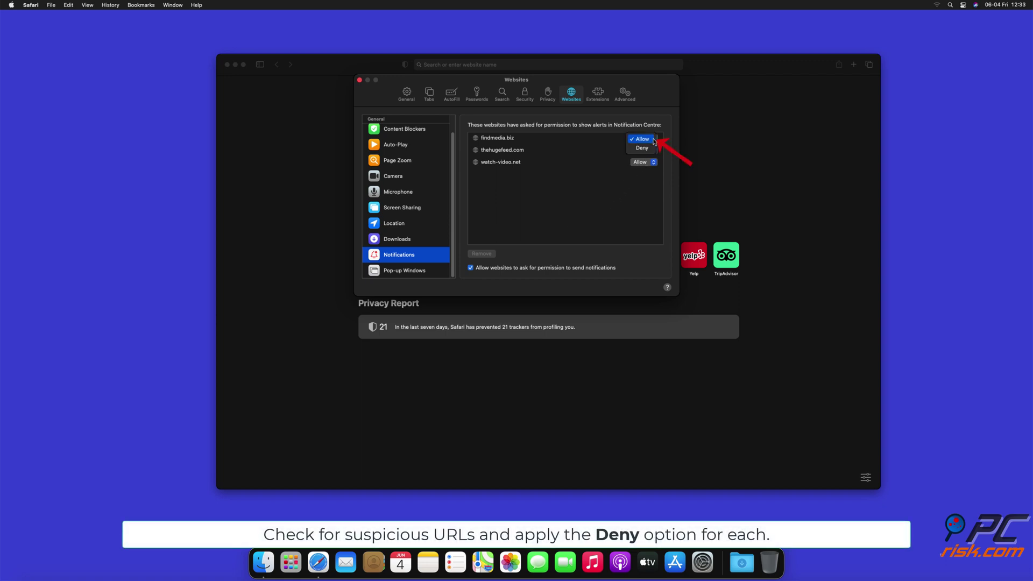
click(649, 149)
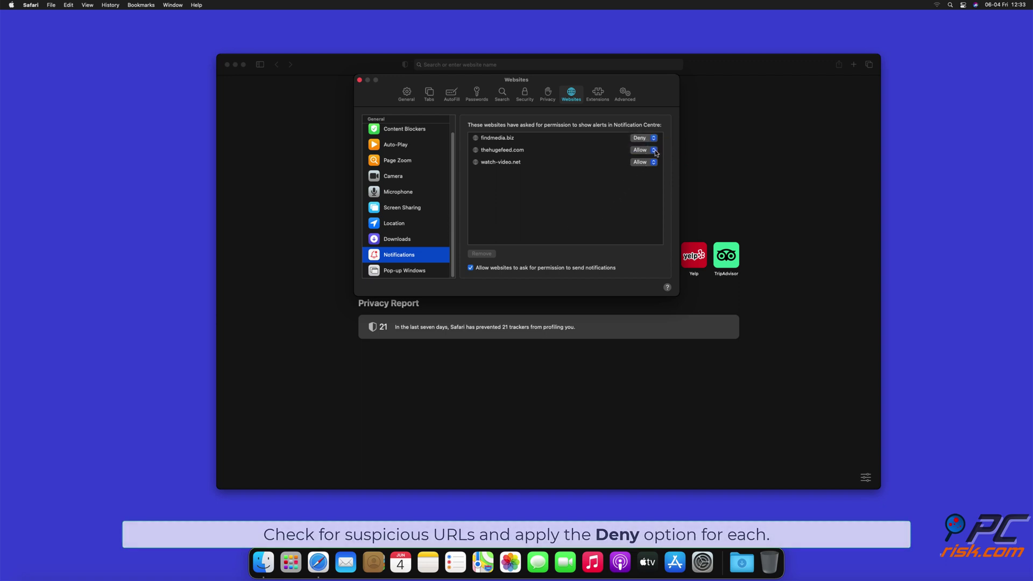
click(649, 151)
click(647, 161)
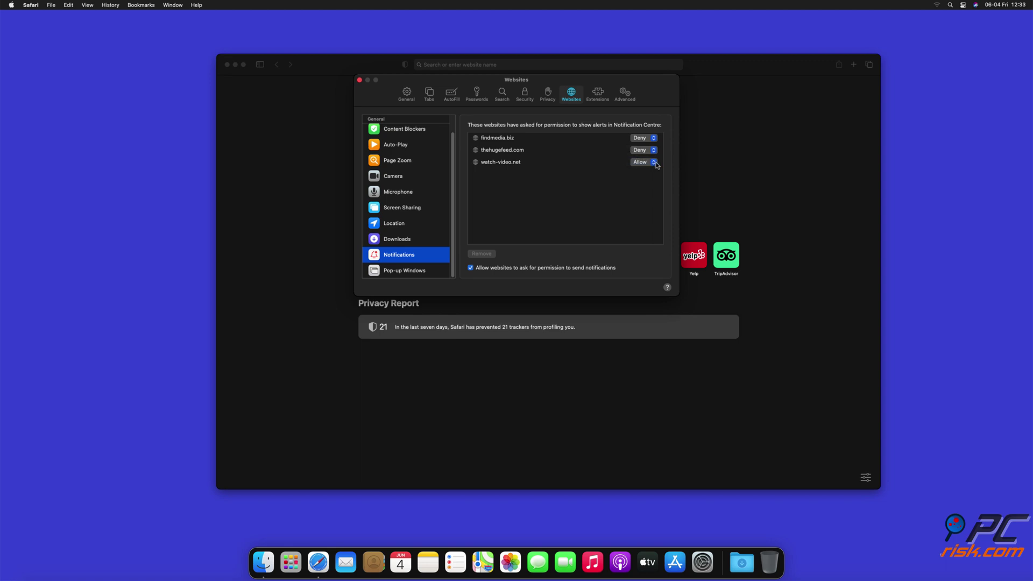
click(649, 163)
click(360, 80)
click(227, 65)
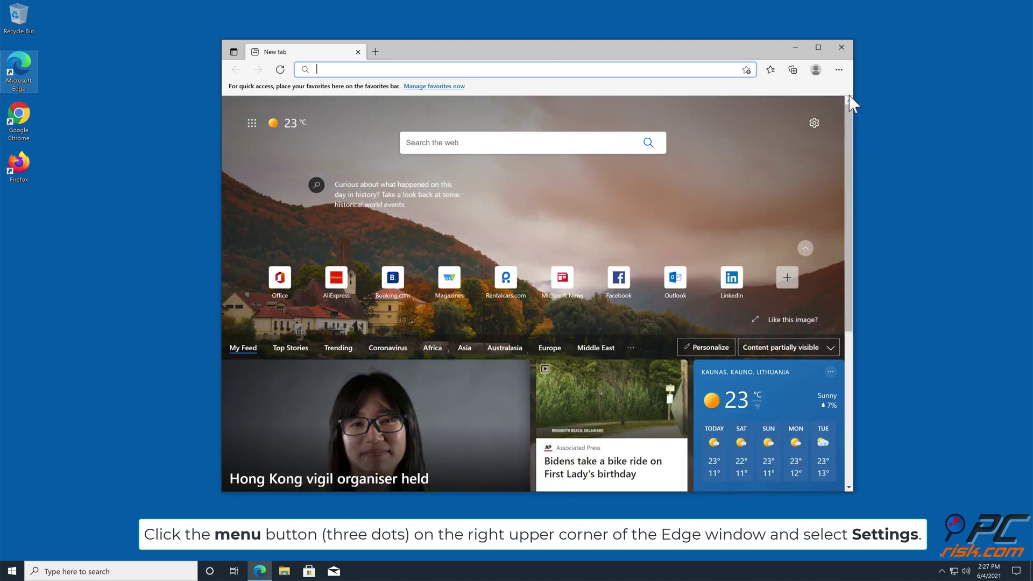
Step: Open Edge Settings' Cookies and site permissions page, down to Notifications (Ask first)
click(839, 69)
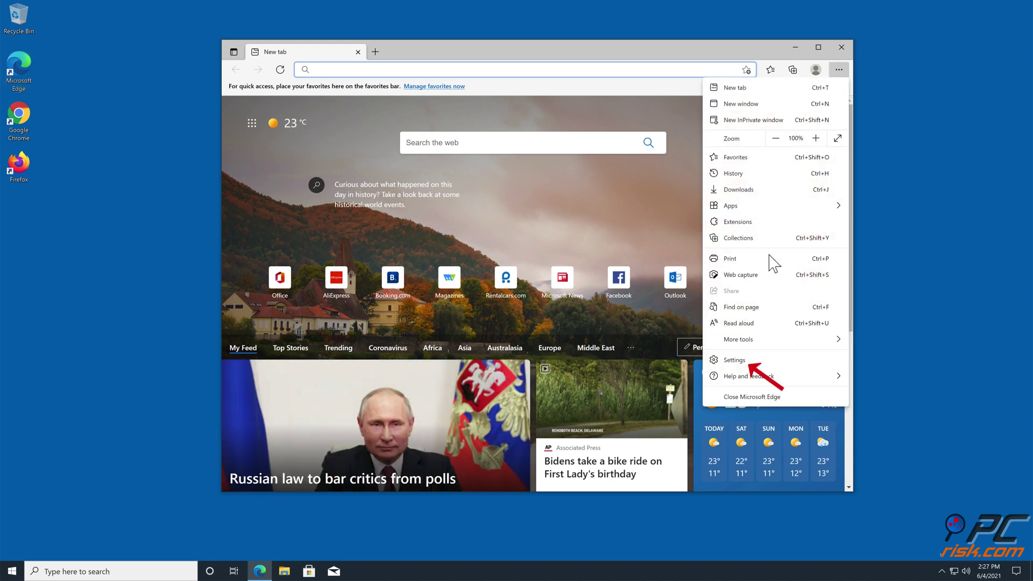
click(734, 360)
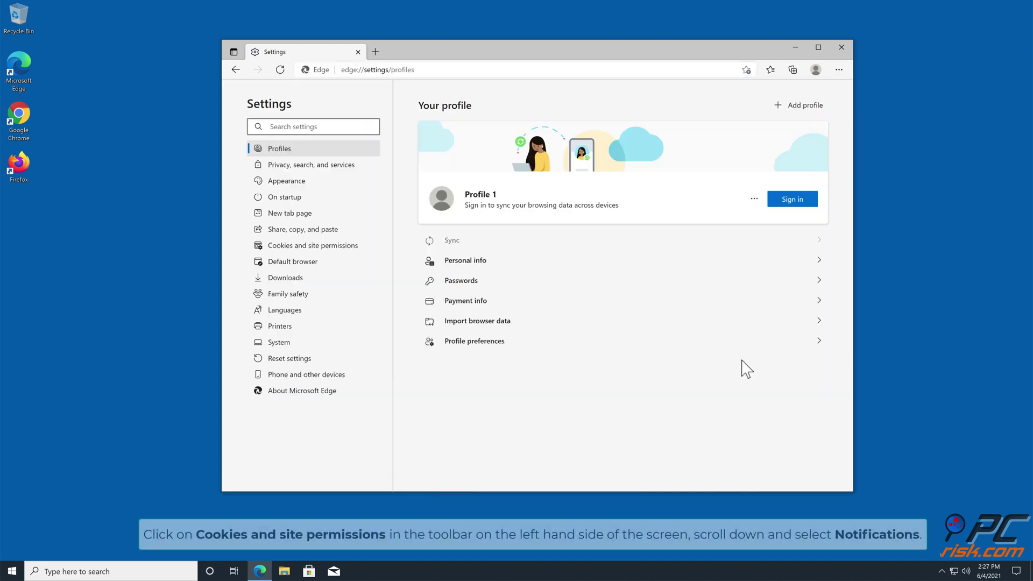
click(332, 245)
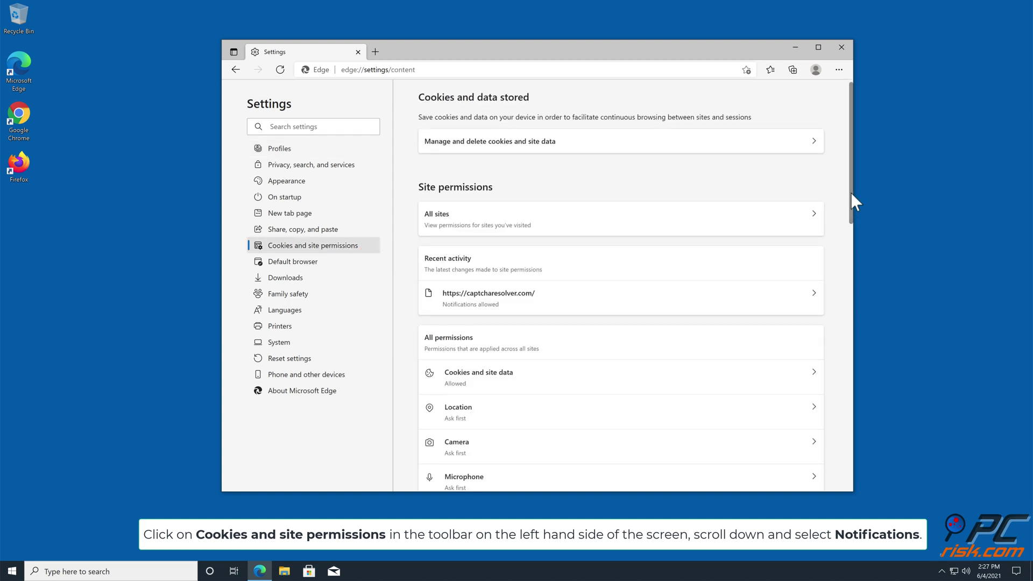
drag(852, 203, 850, 284)
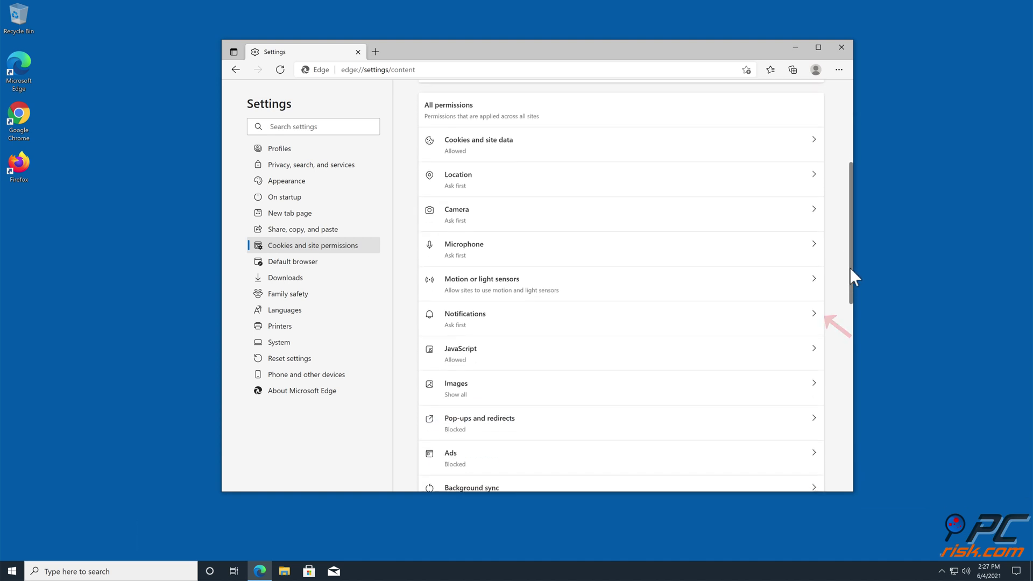
Step: Remove captcharesolver.com from Edge's allowed notification sites and close Edge
click(810, 314)
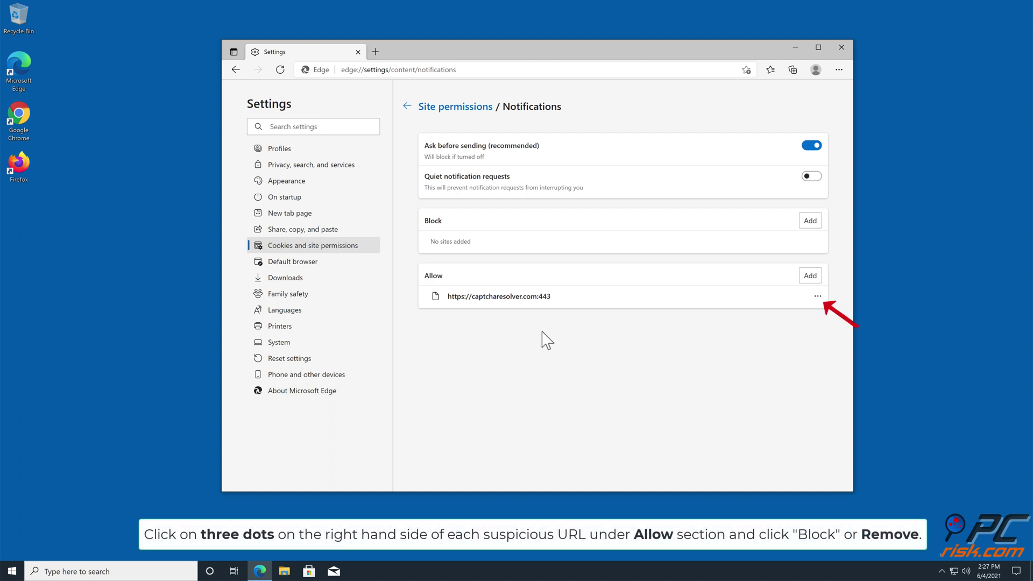
click(818, 299)
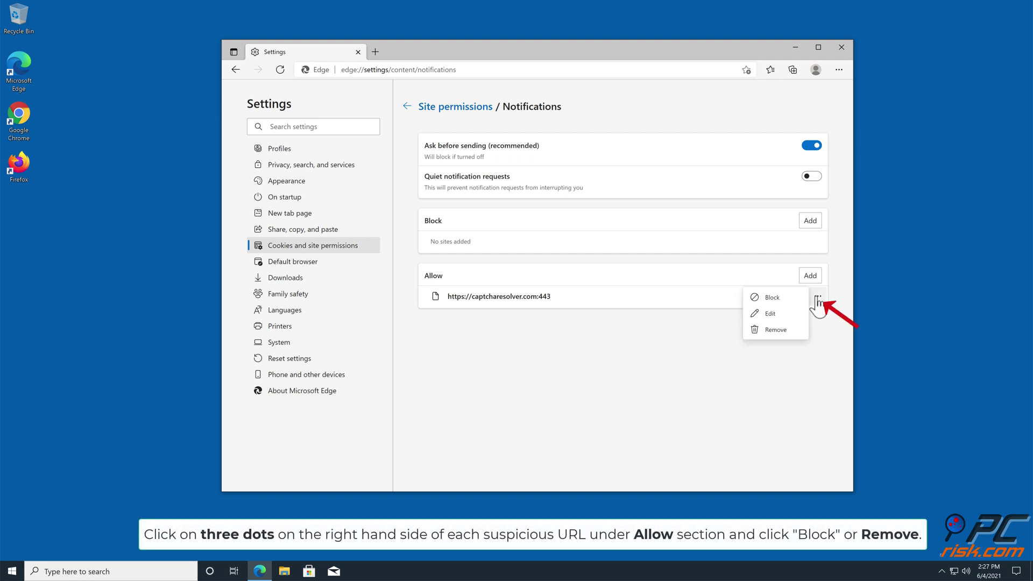
click(779, 331)
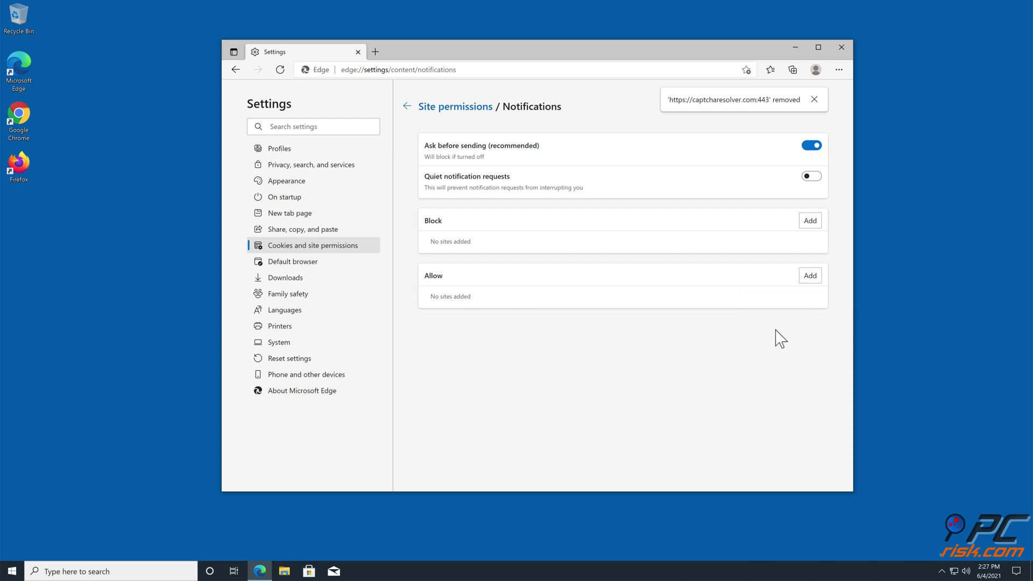
click(841, 48)
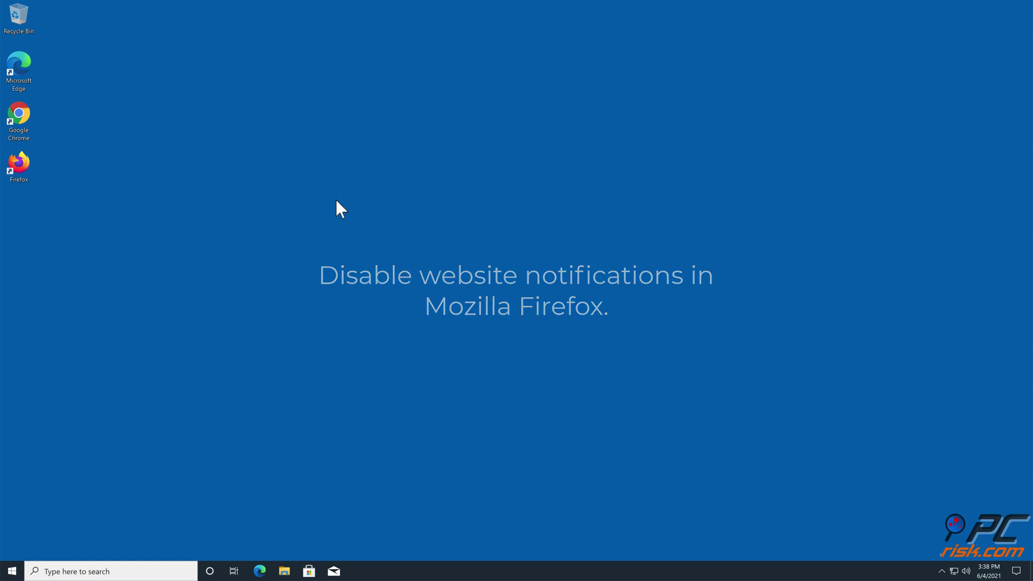
Step: Launch Firefox and go to Settings > Privacy & Security, scrolling down to the Permissions section
double_click(27, 164)
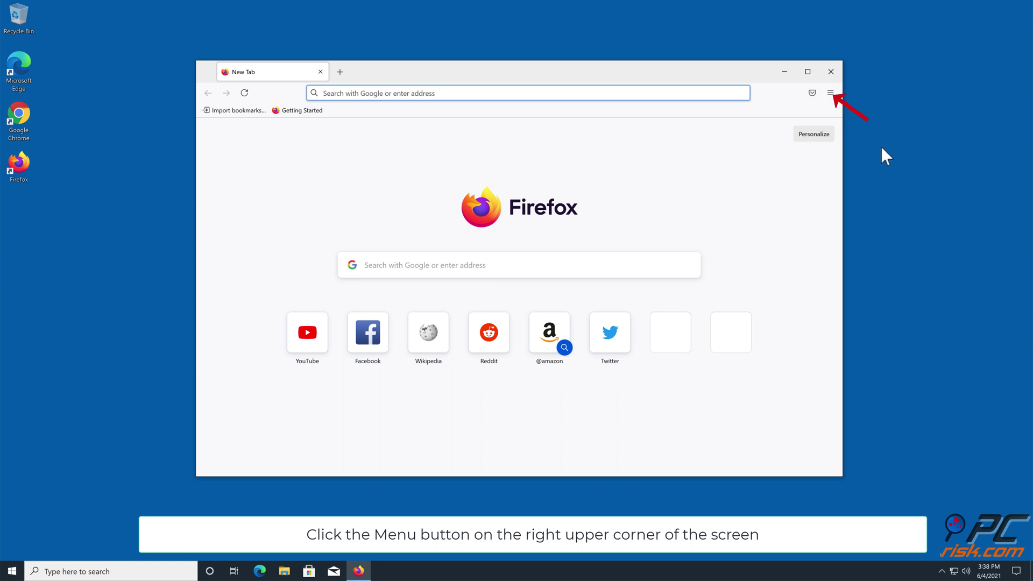
click(831, 93)
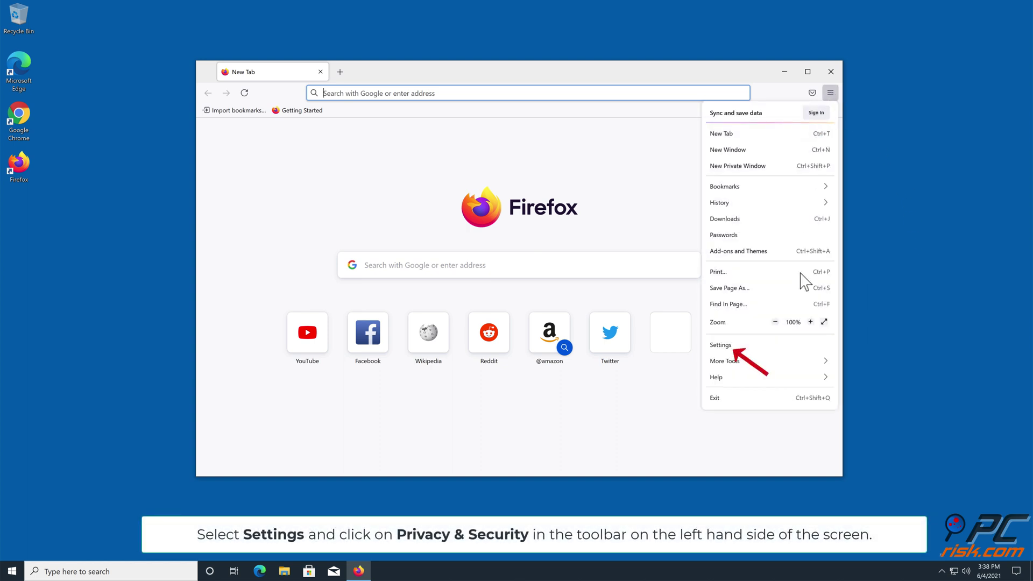
click(722, 346)
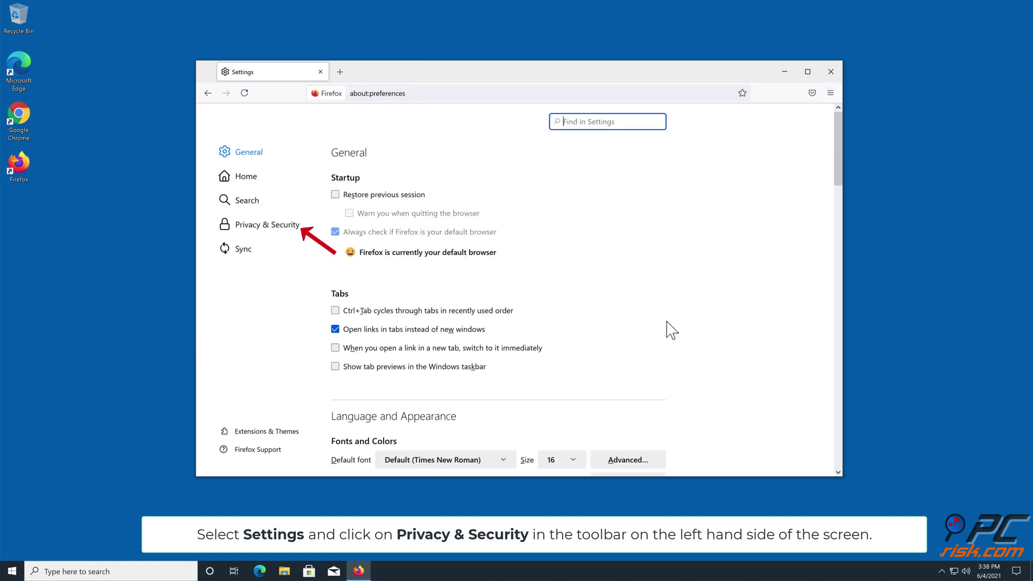
click(249, 225)
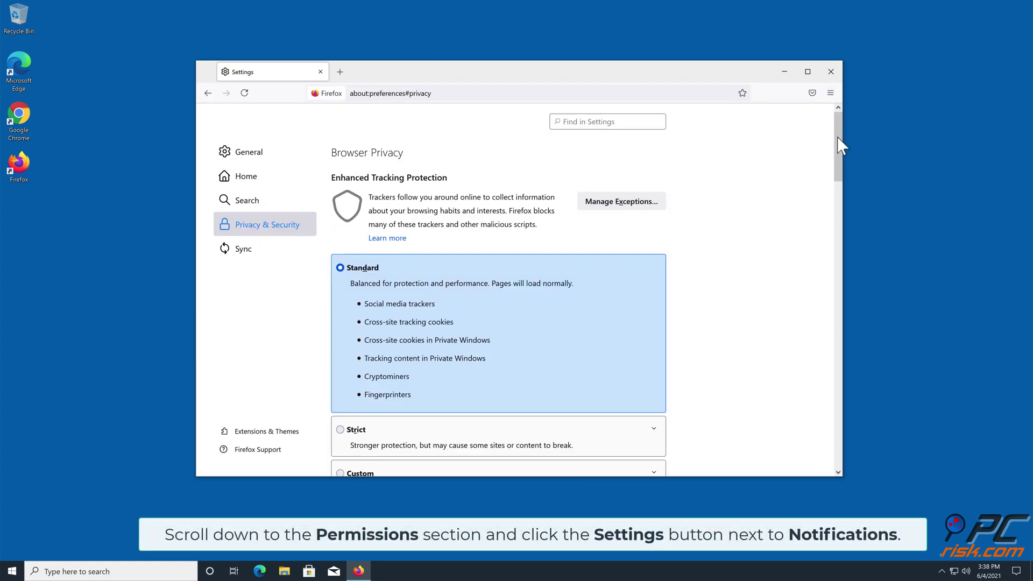
drag(838, 137, 821, 324)
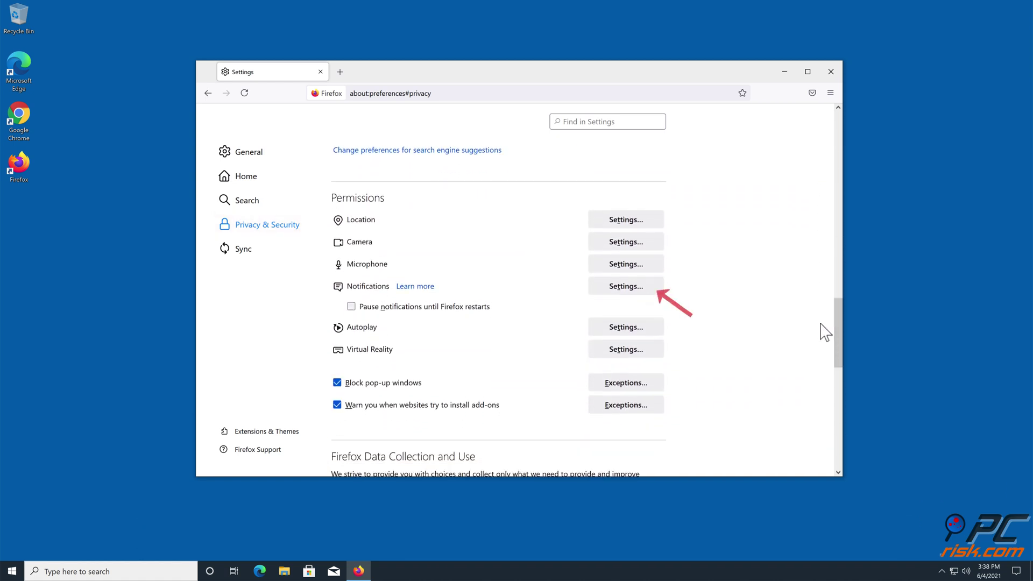
Step: Open Firefox's Notification Permissions list and expand h.captcharesolver.com's Allow status choices
click(619, 288)
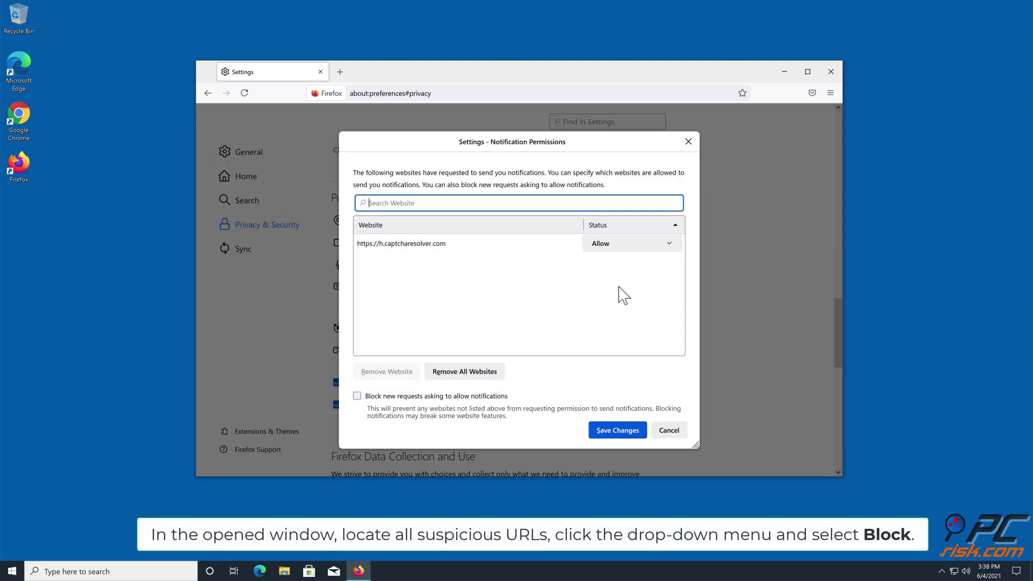
click(670, 244)
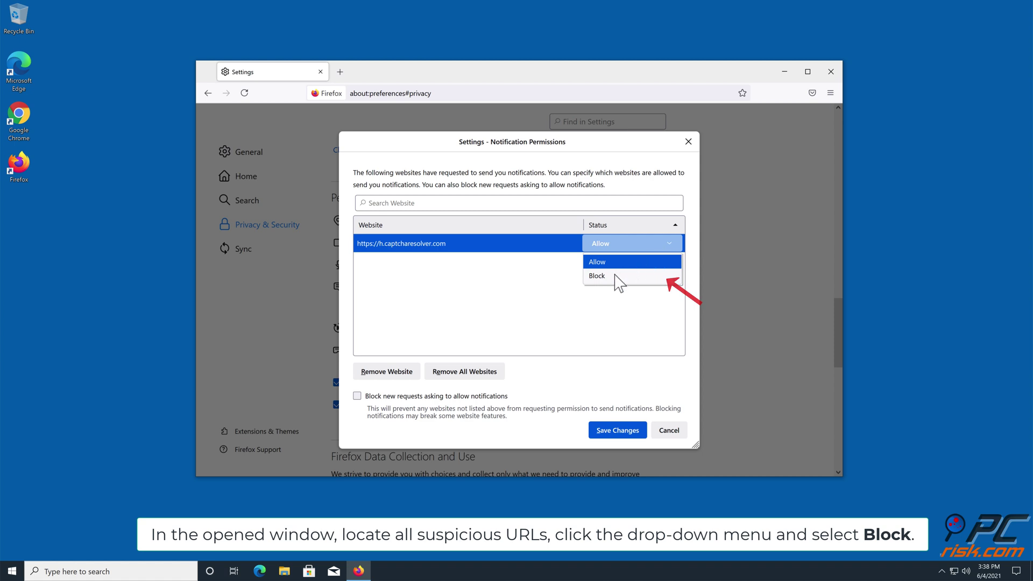